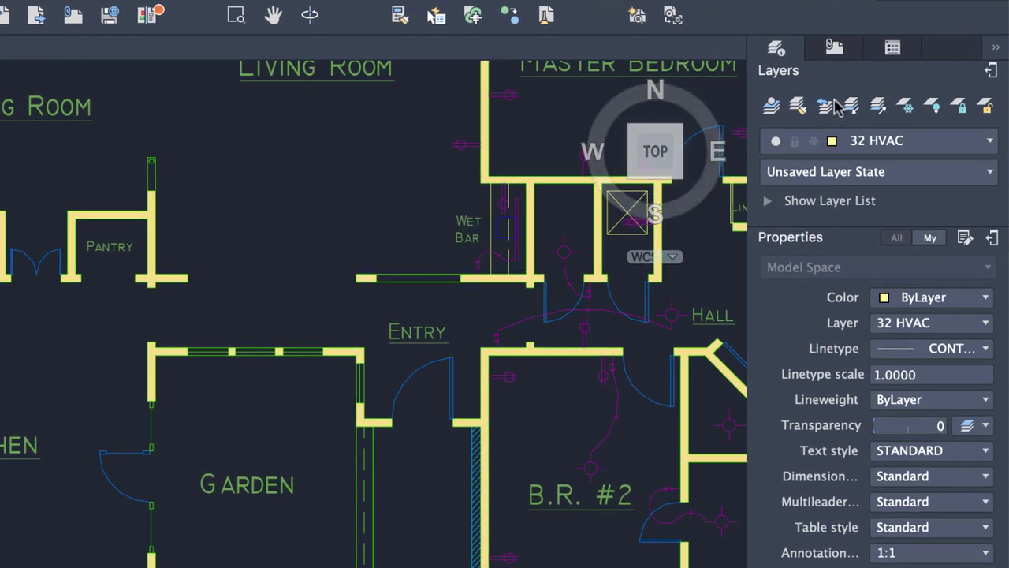
Show the Blocks palette and browse its Recent, Favorites and Libraries tabs, ending on Recent
left_click(892, 50)
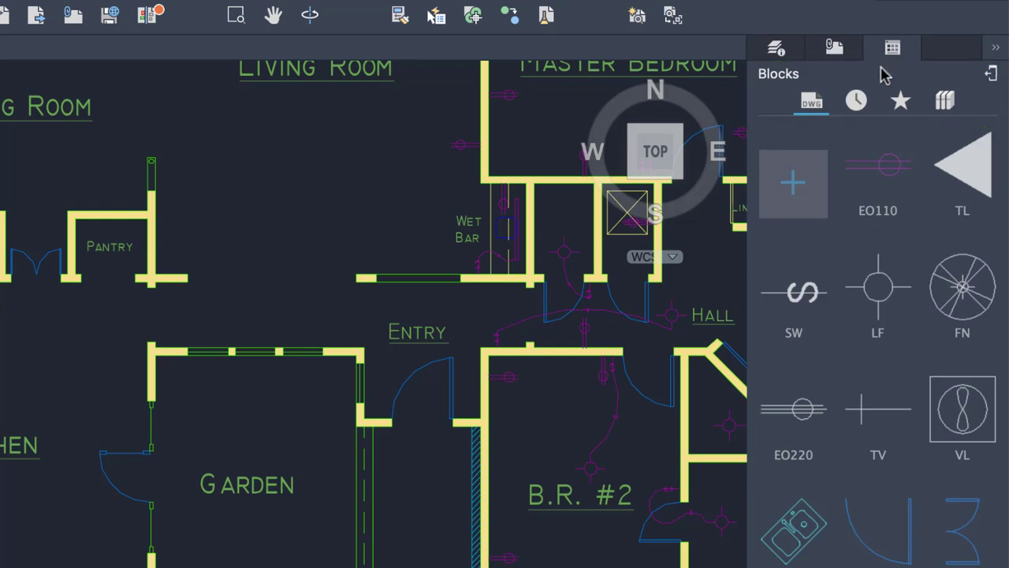
left_click(857, 103)
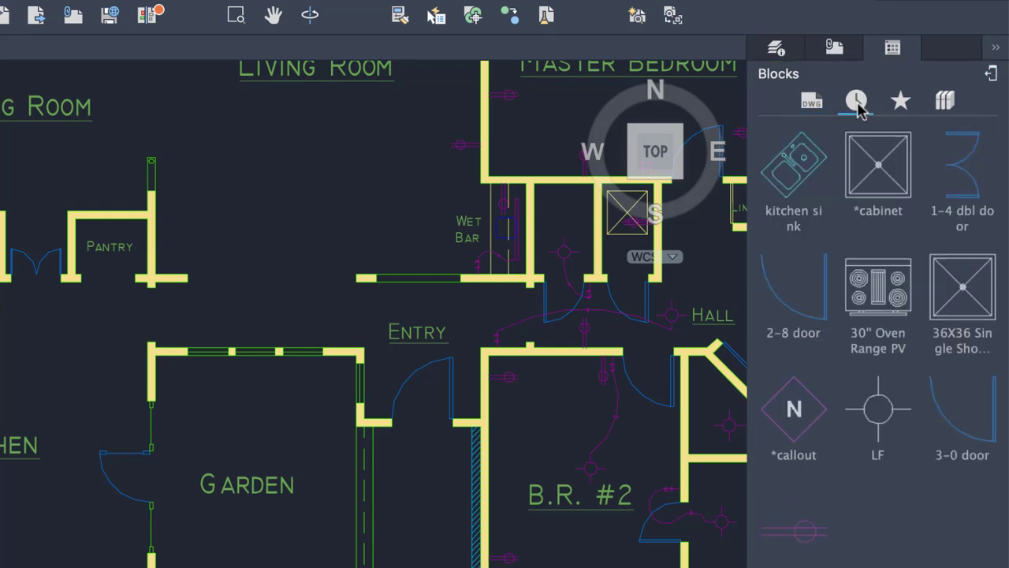
left_click(901, 102)
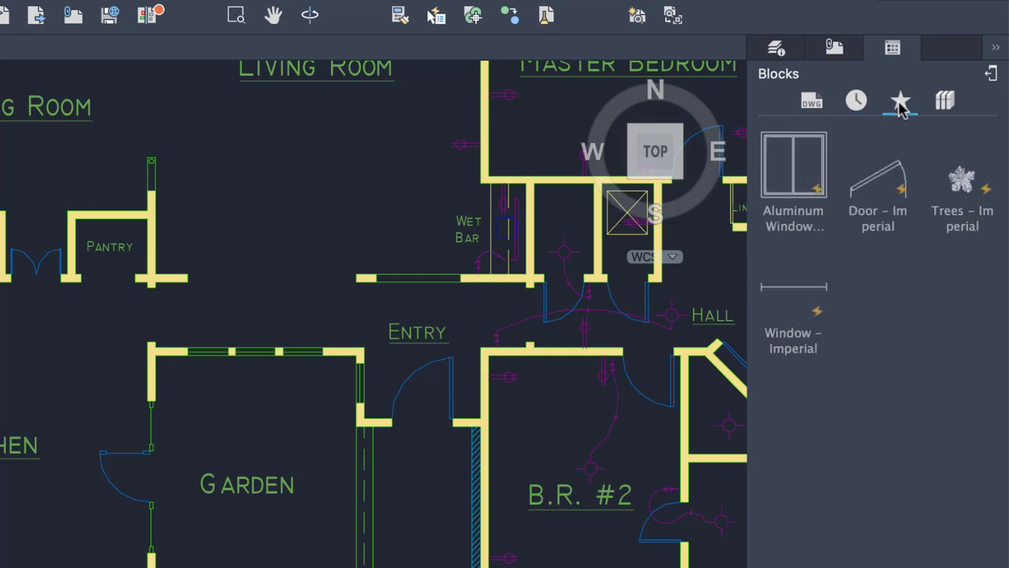
left_click(948, 104)
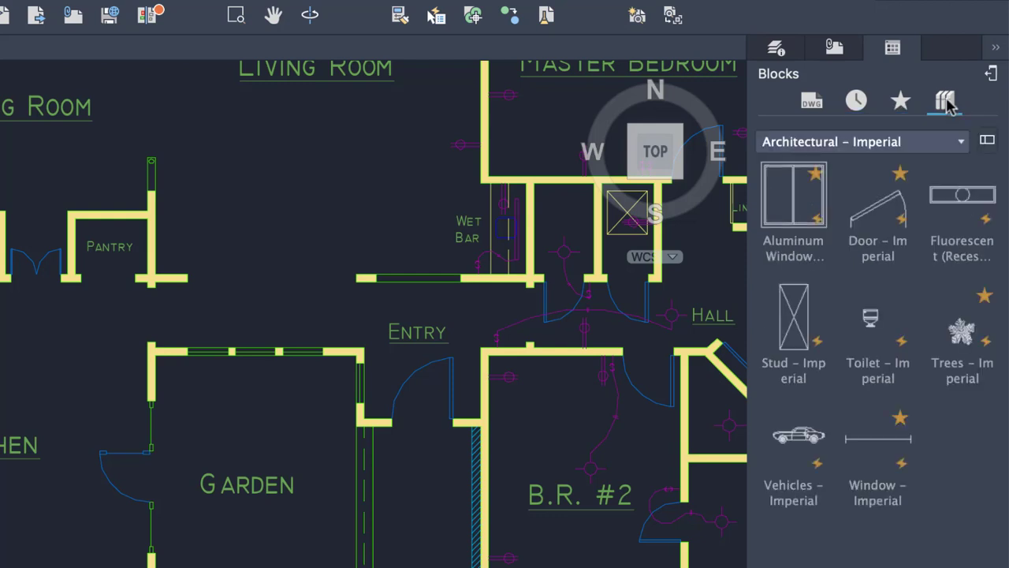
left_click(861, 103)
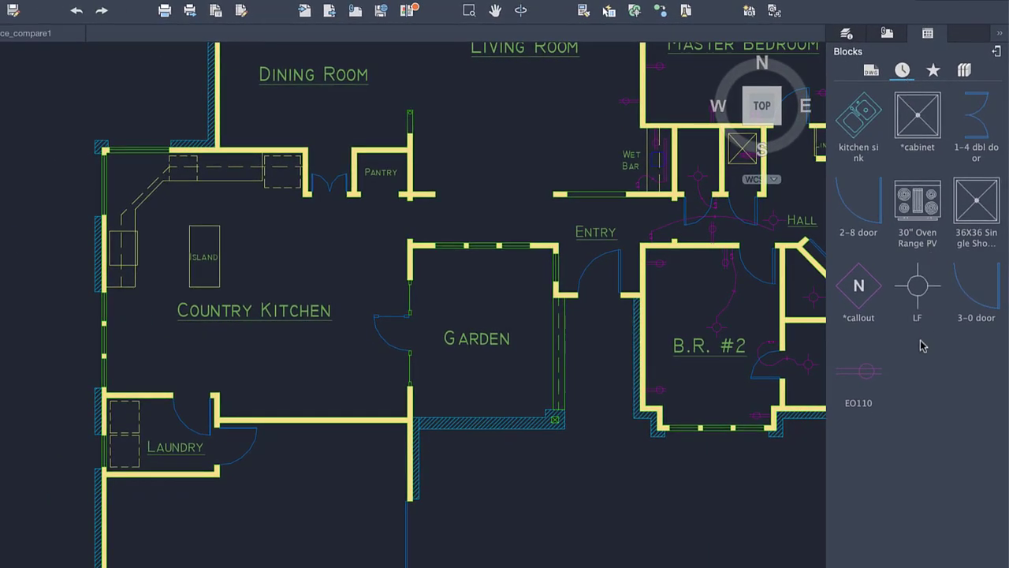
right_click(923, 345)
left_click(811, 354)
right_click(891, 281)
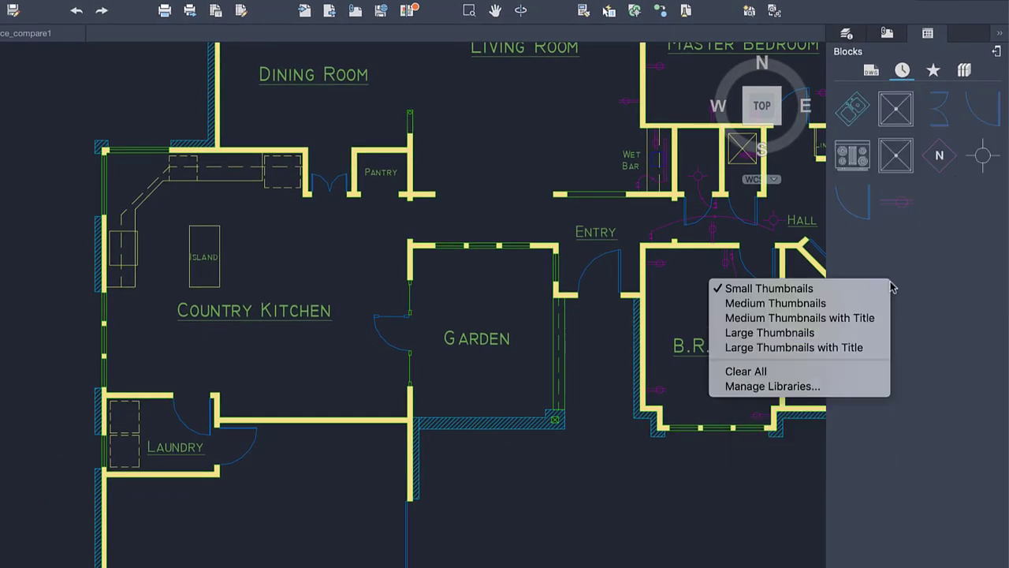
left_click(869, 336)
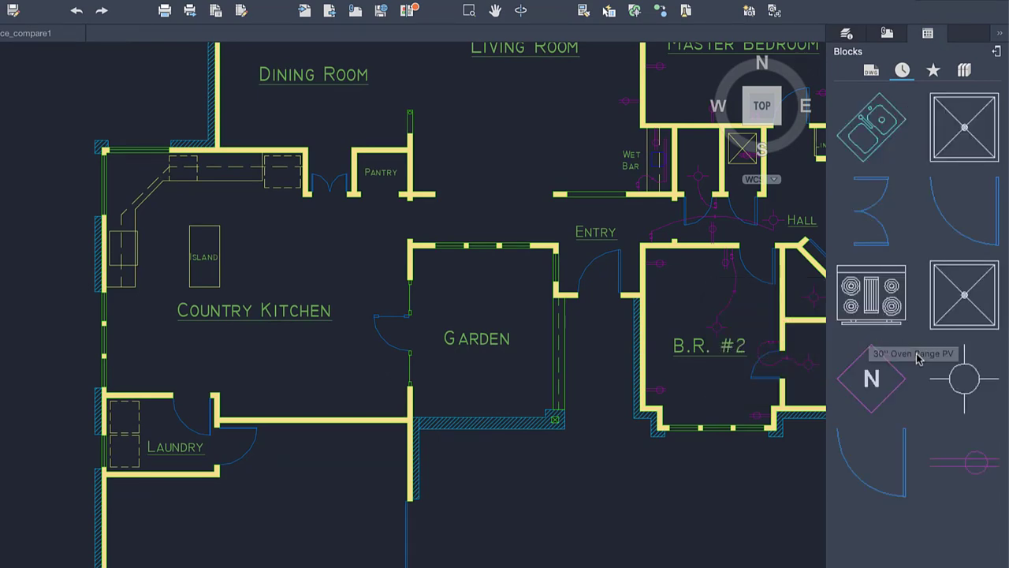
right_click(916, 357)
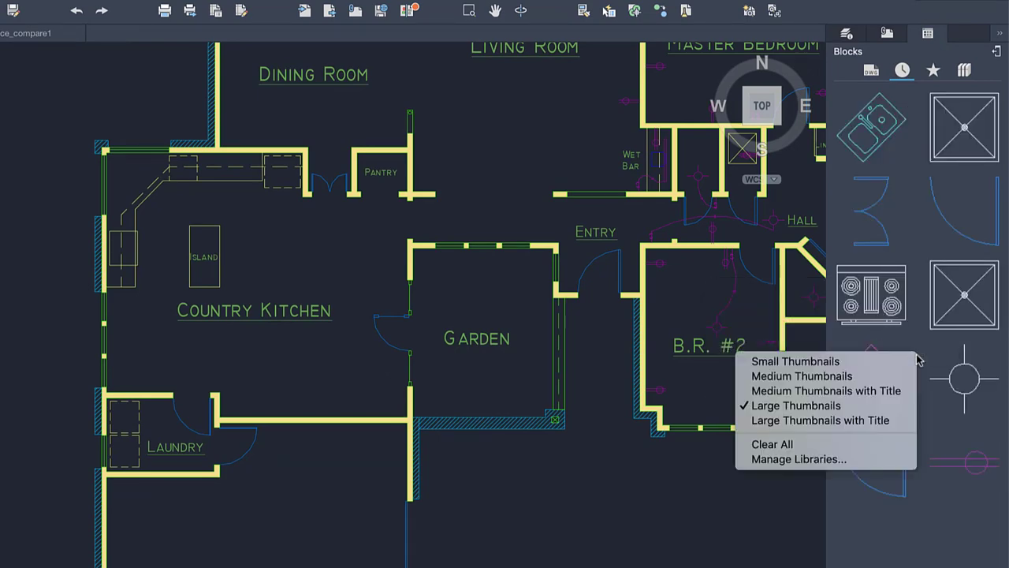
left_click(895, 391)
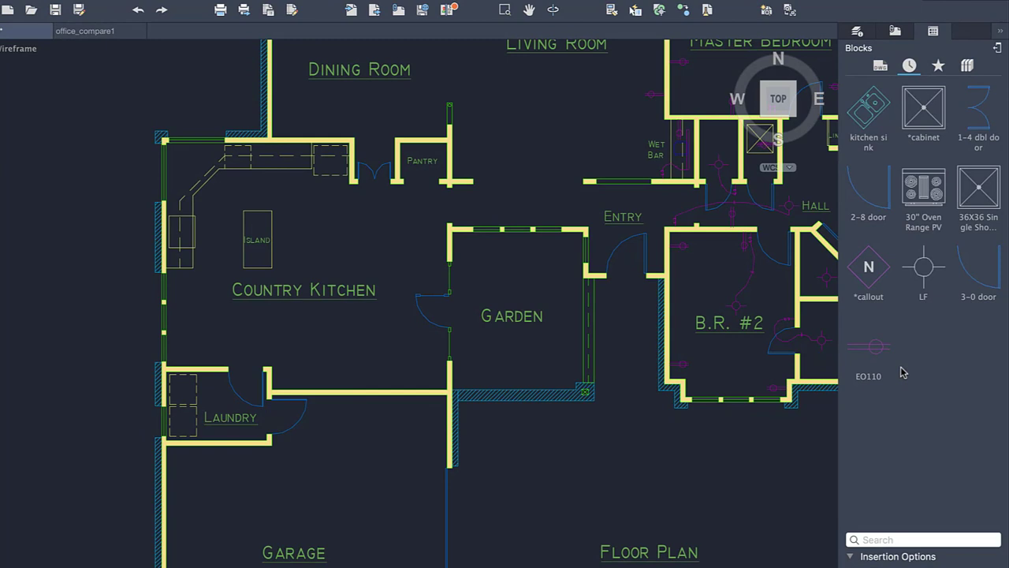
Filter the Blocks palette by searching 'door', then clear the search
left_click(880, 539)
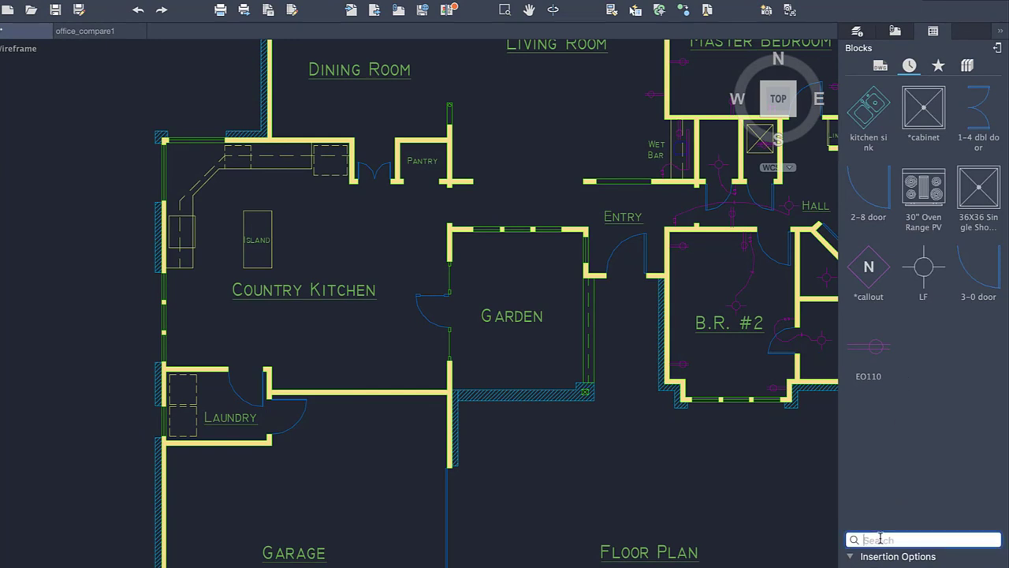
type("door")
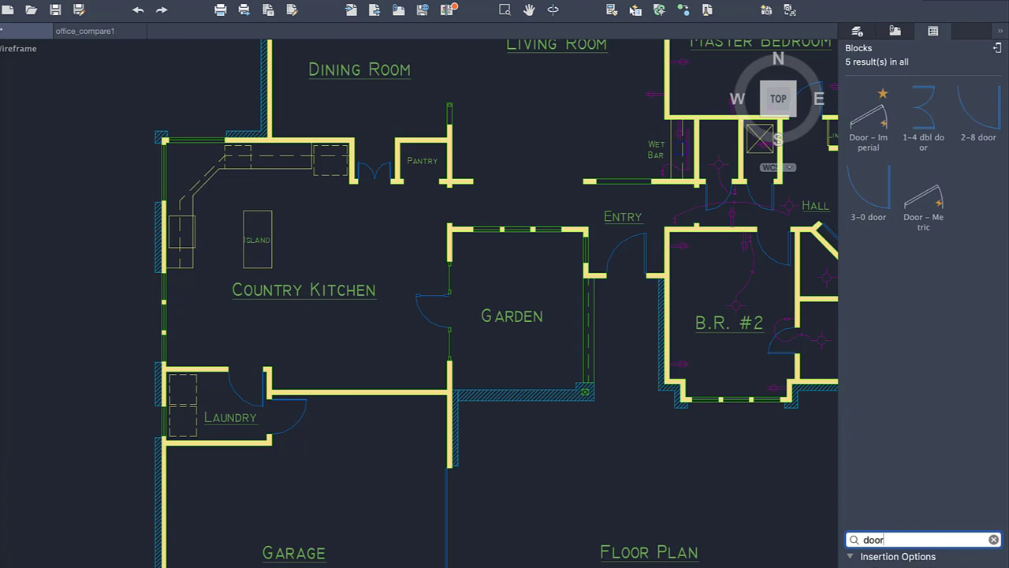
left_click(993, 540)
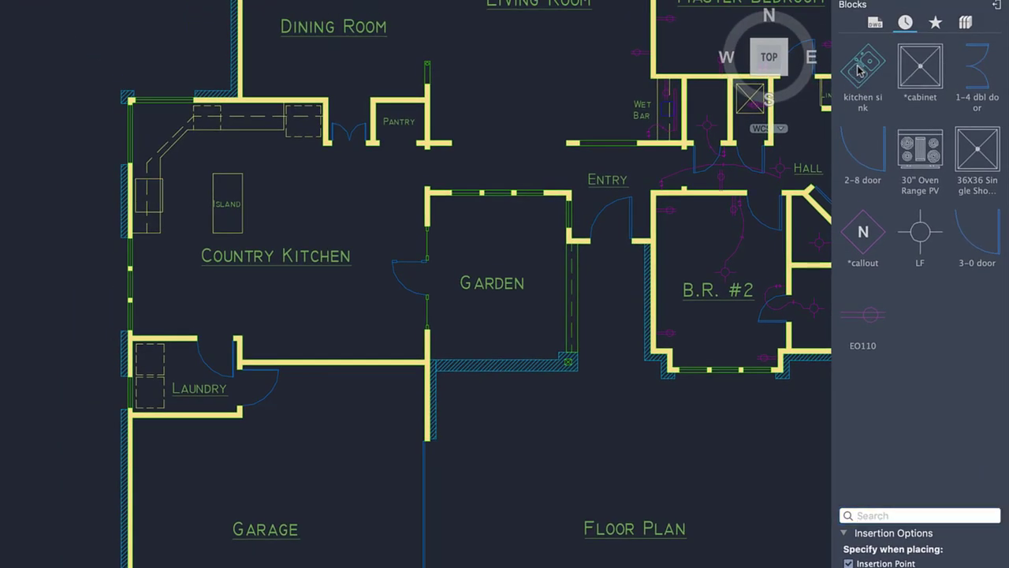
Place a kitchen sink in the Country Kitchen corner, and a 2-8 door and 1-4 double door at the pantry
mouse_move(859, 71)
left_mouse_down()
mouse_move(179, 134)
mouse_move(23, 138)
left_mouse_up()
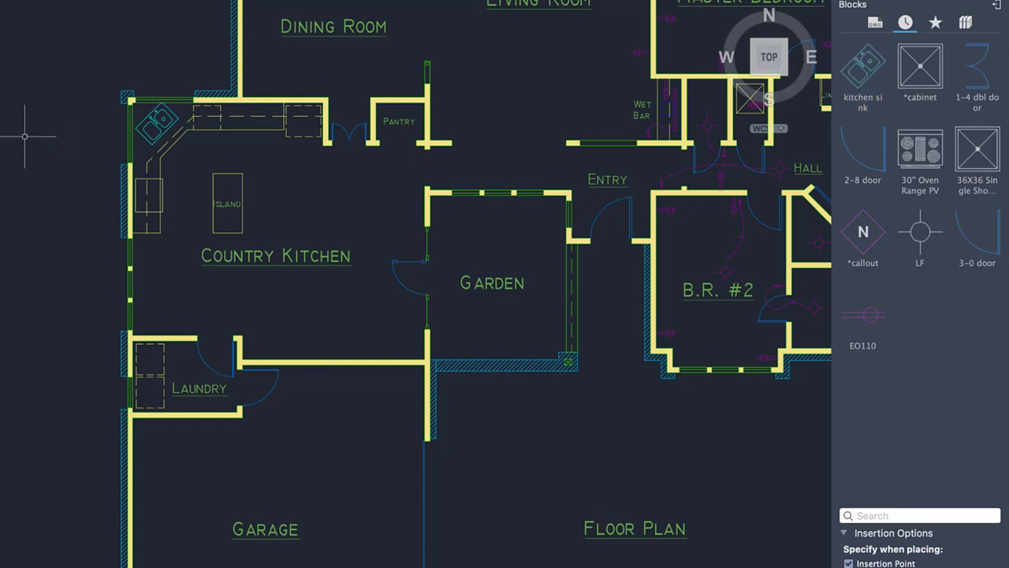
left_click(859, 147)
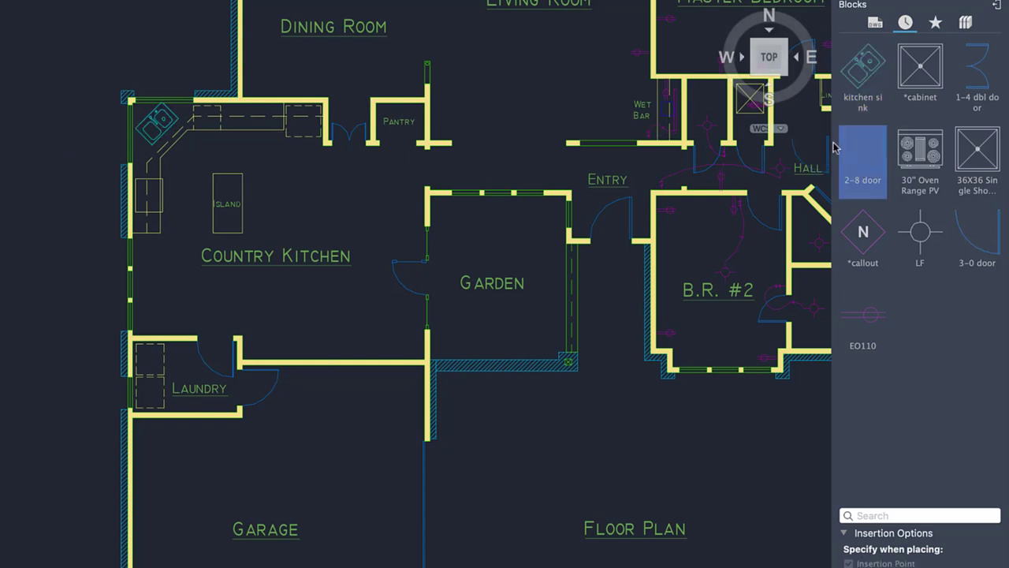
left_click(416, 146)
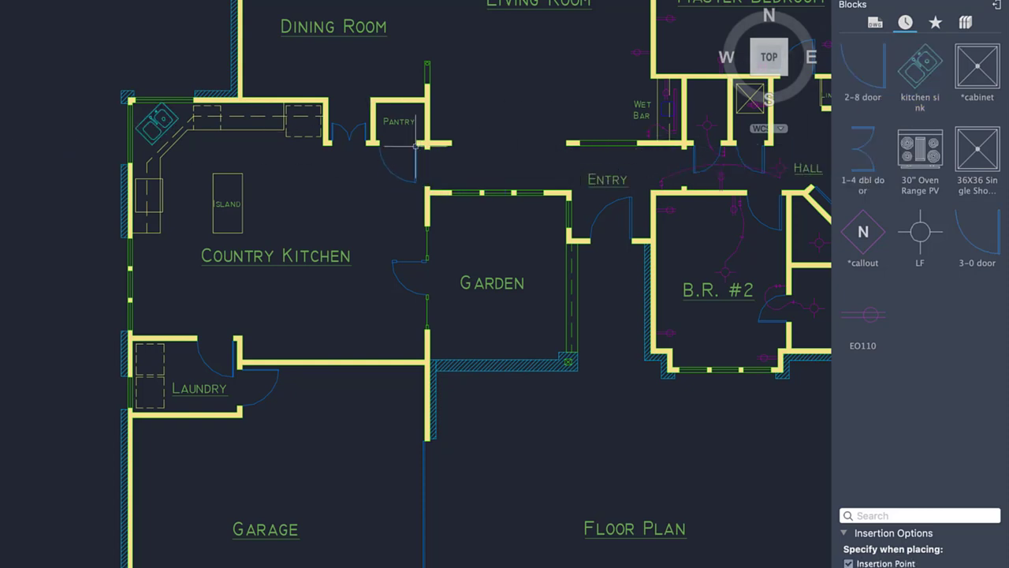
left_click(861, 157)
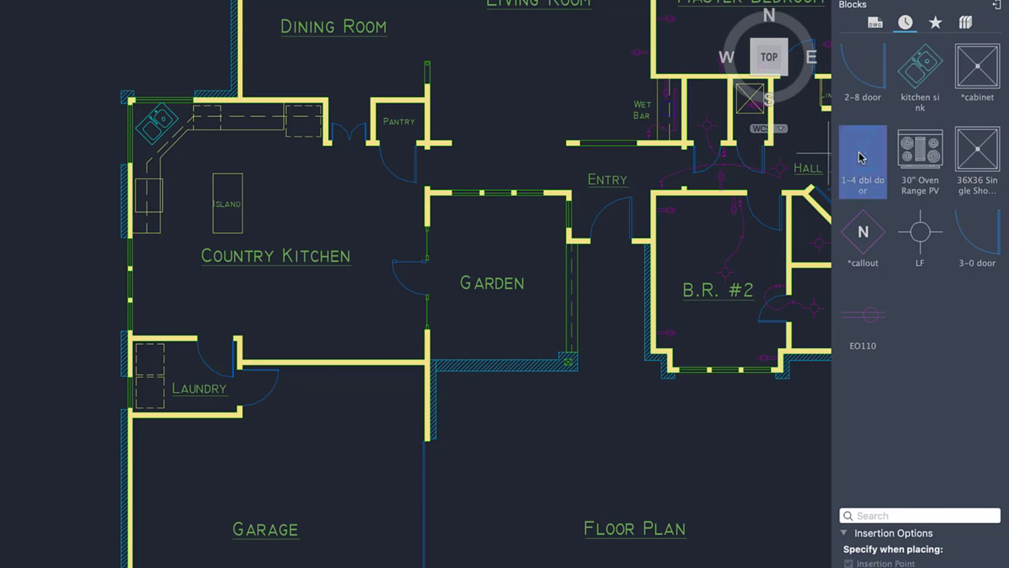
left_click(428, 150)
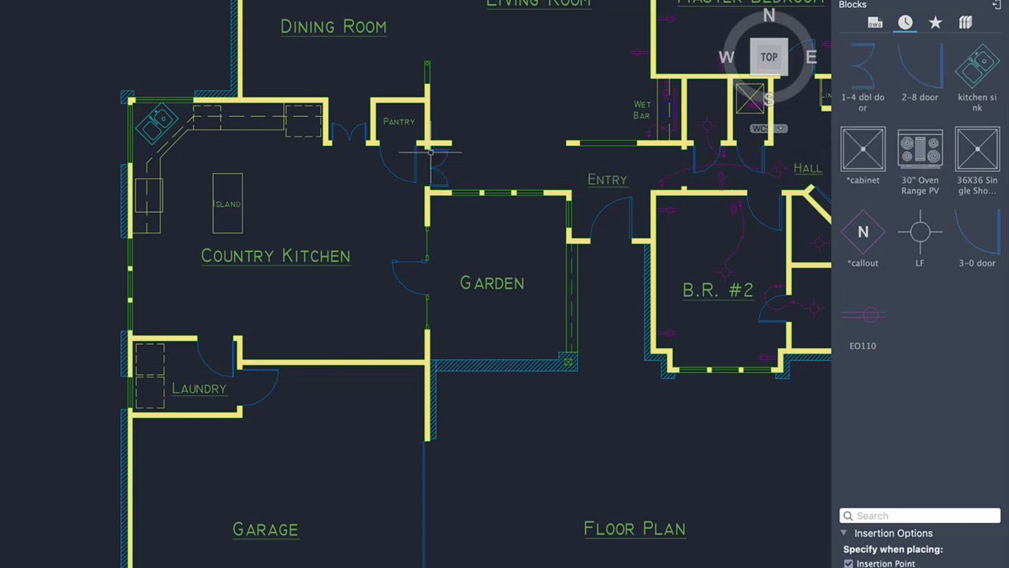
left_click(873, 23)
Insert cabinet.dwg as a block near the Laundry
left_click(862, 79)
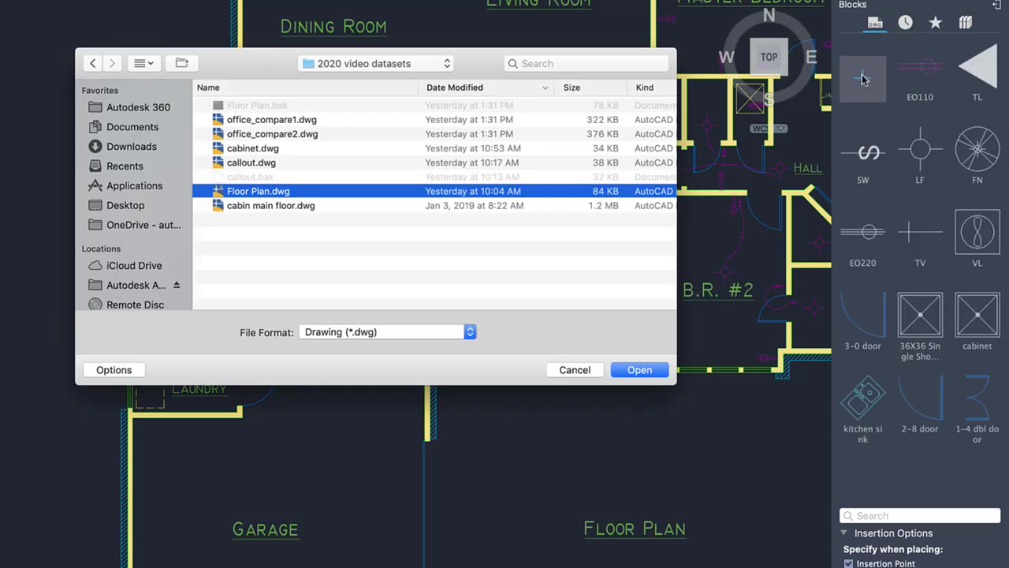
left_click(265, 149)
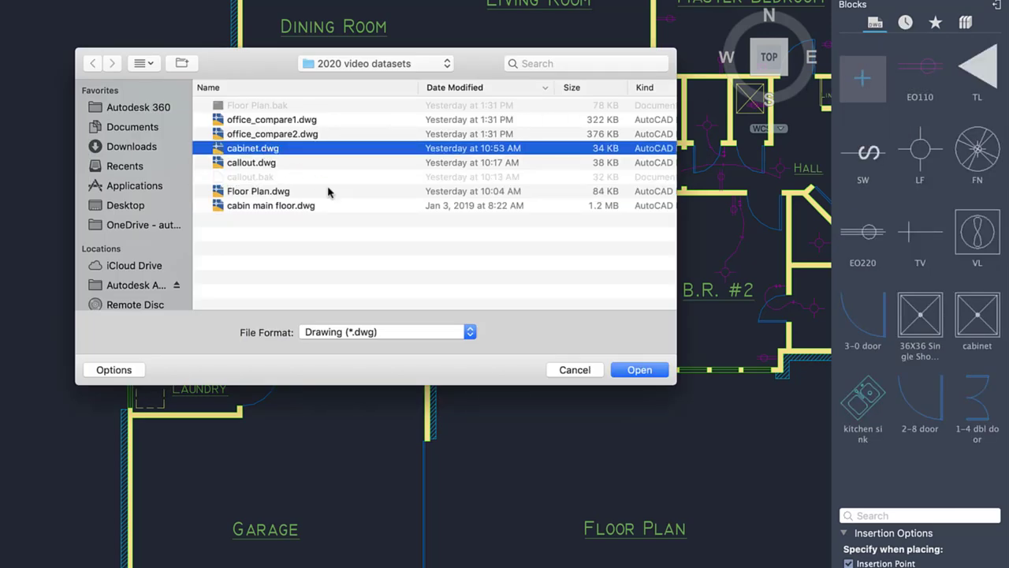
left_click(639, 368)
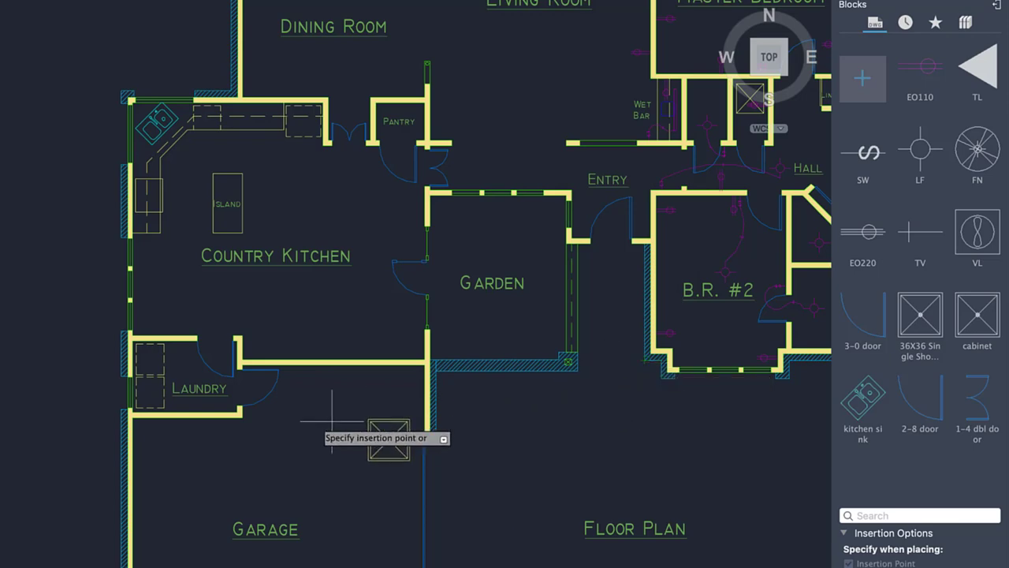
left_click(140, 423)
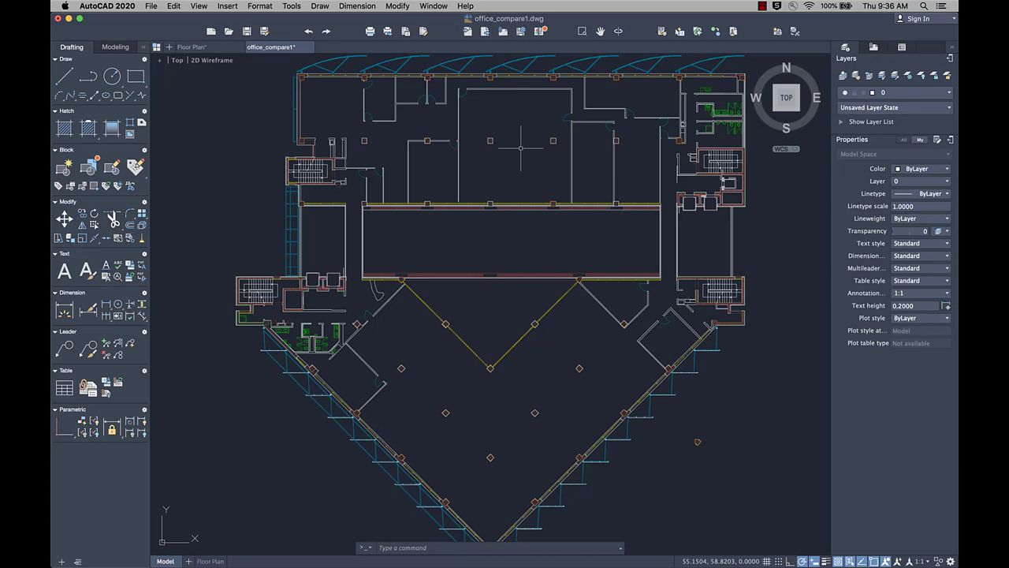
Compare office_compare1 with office_compare2.dwg and step through the first differences
left_click(541, 32)
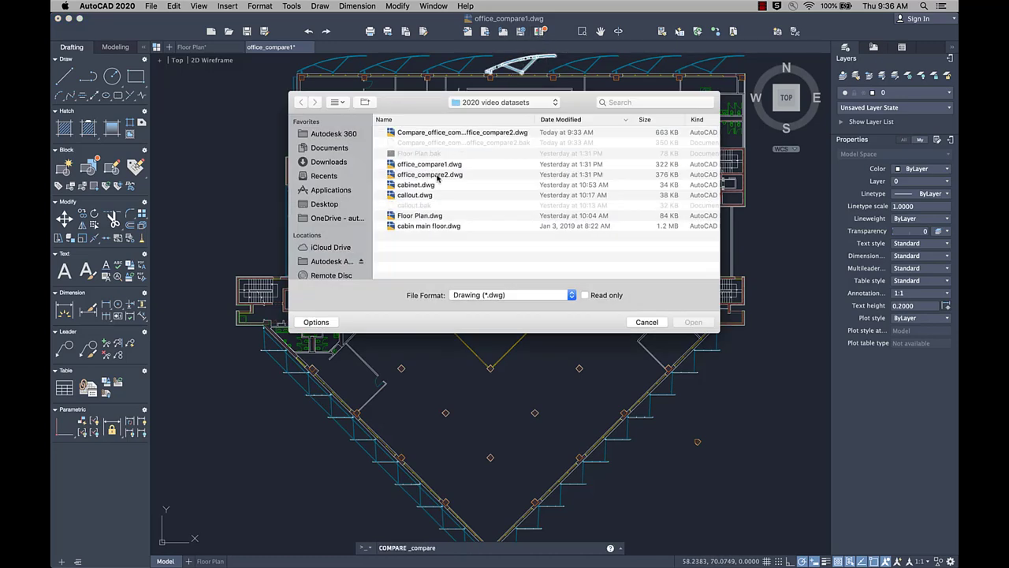
left_click(437, 175)
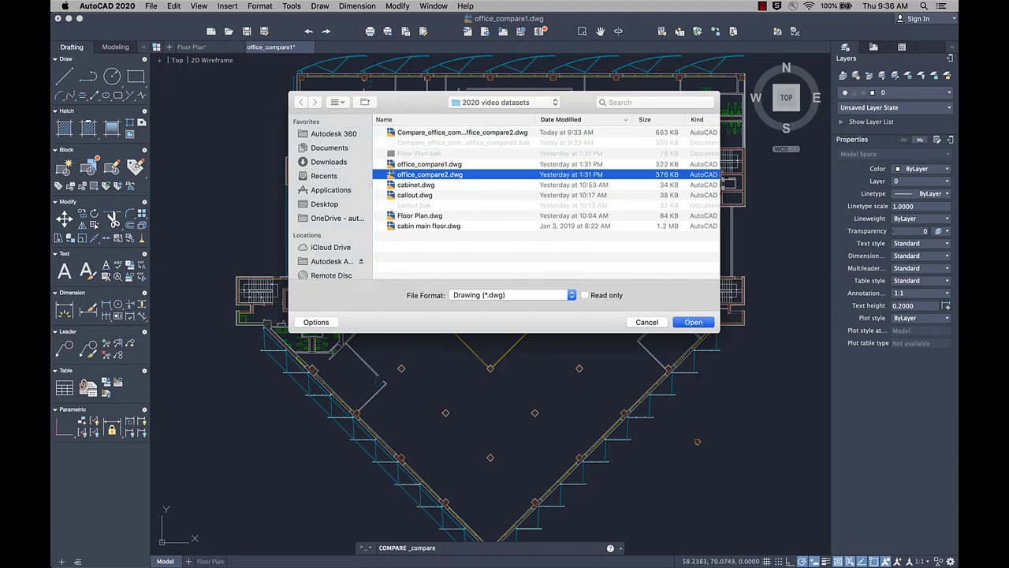
key("Return")
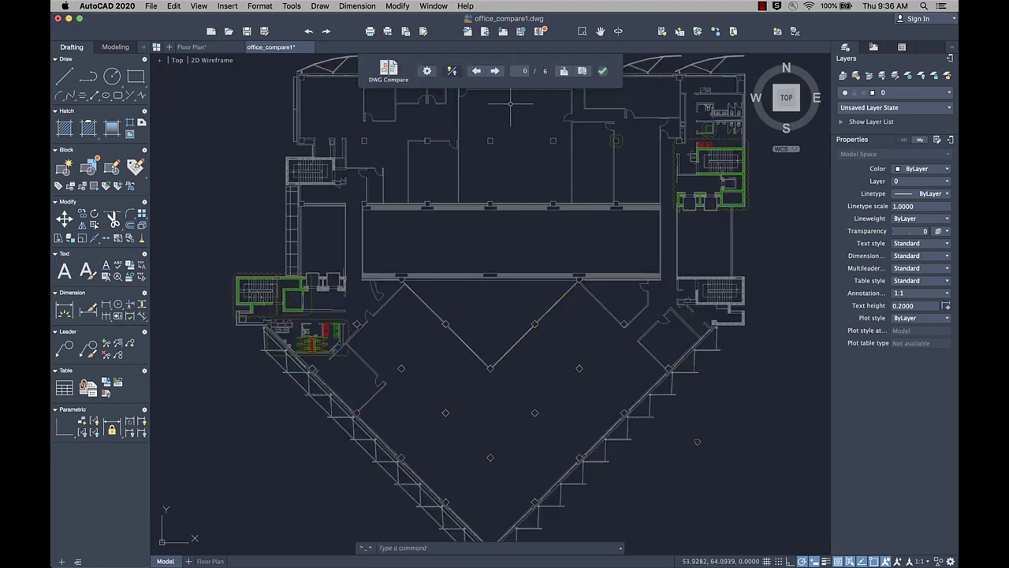
left_click(495, 71)
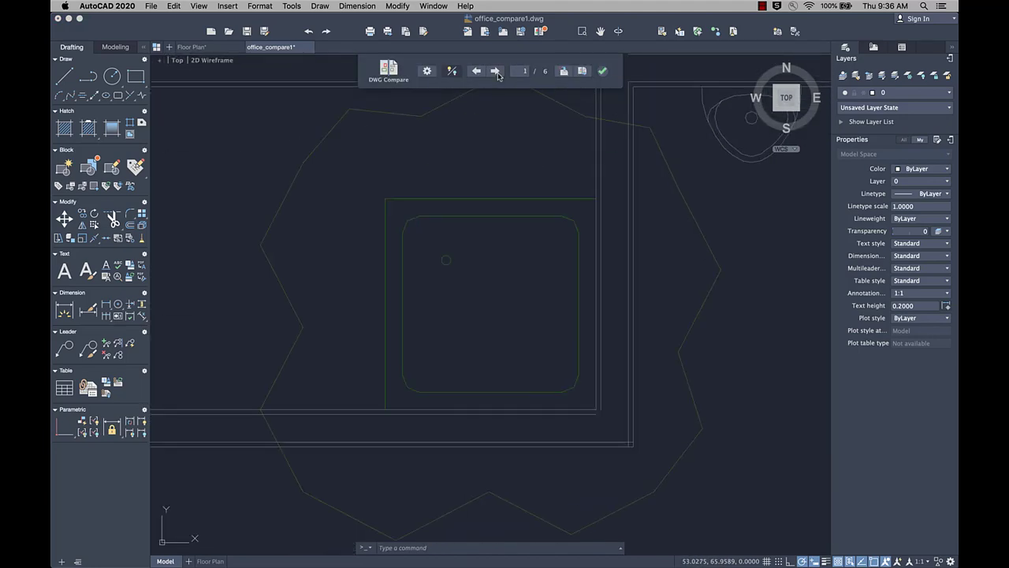
left_click(496, 72)
left_click(496, 72)
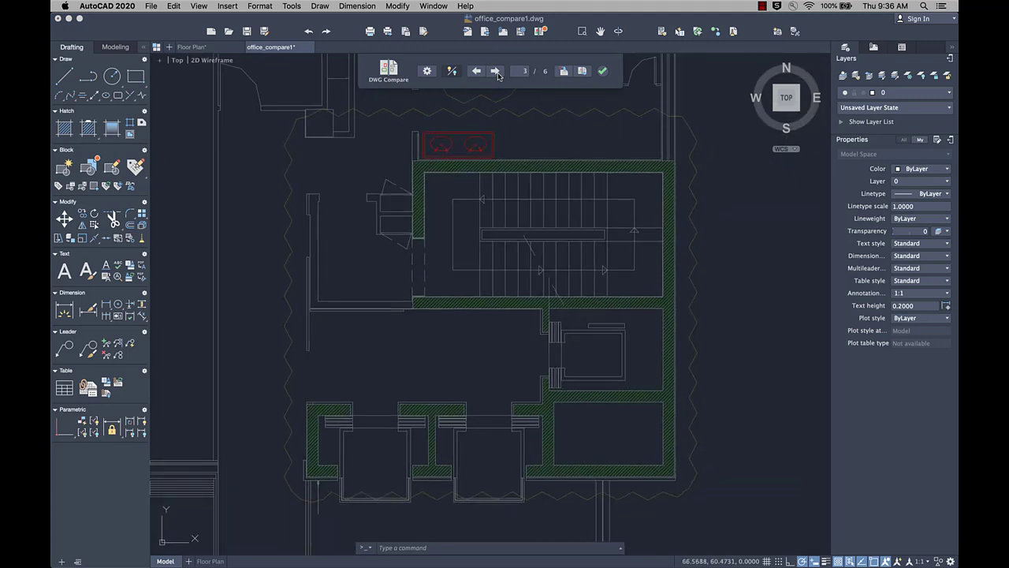
Import the sink pair above the stair from the compared drawing
left_click(563, 72)
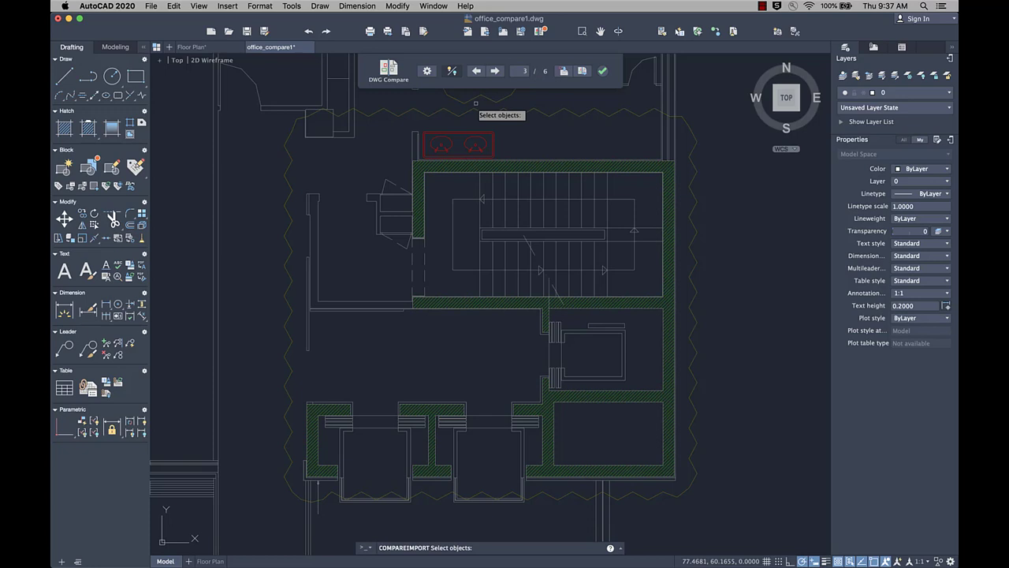
left_click(399, 120)
left_click(551, 183)
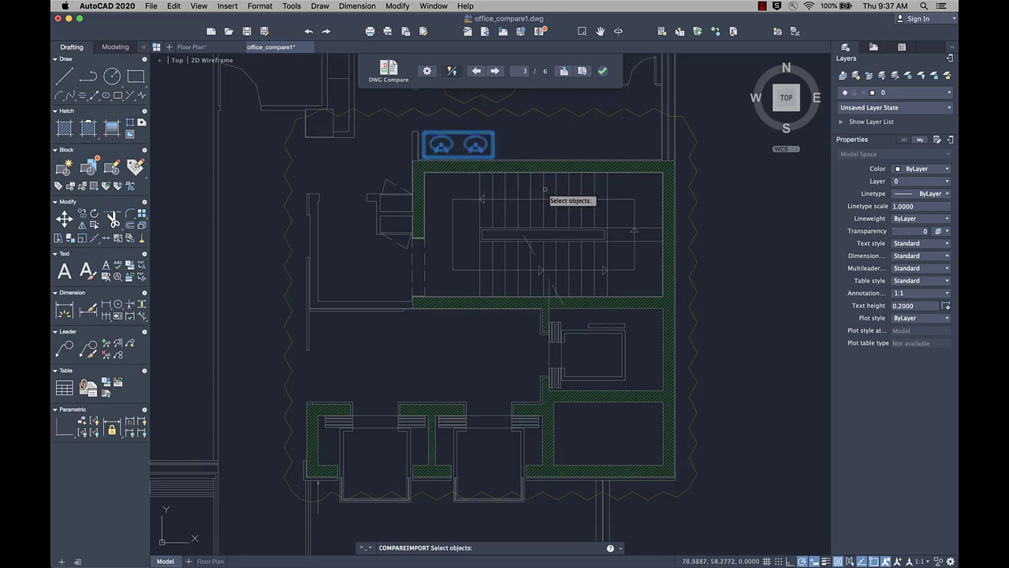
key("Return")
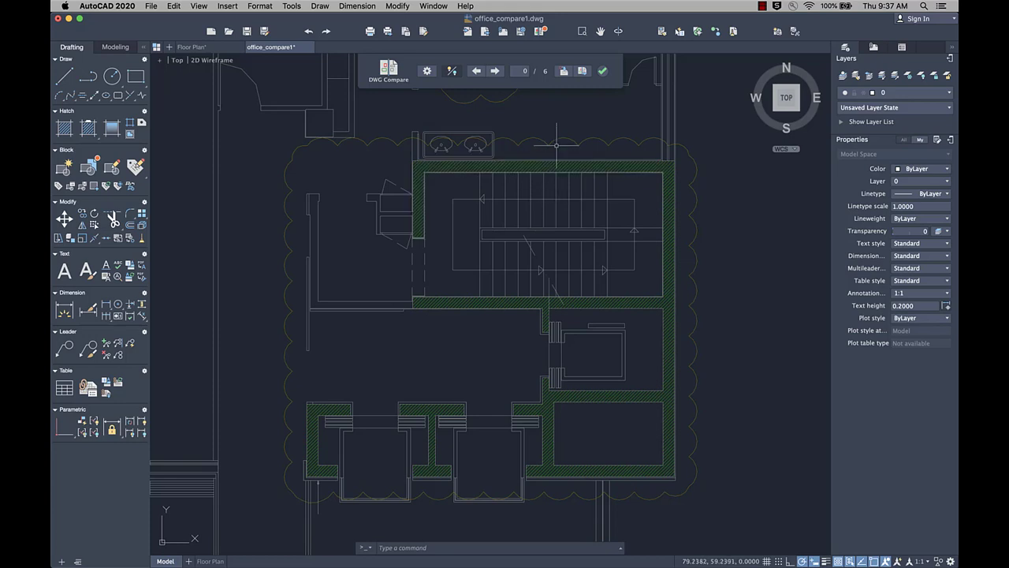
Export and save a comparison snapshot drawing of office_compare1 vs office_compare2
left_click(582, 72)
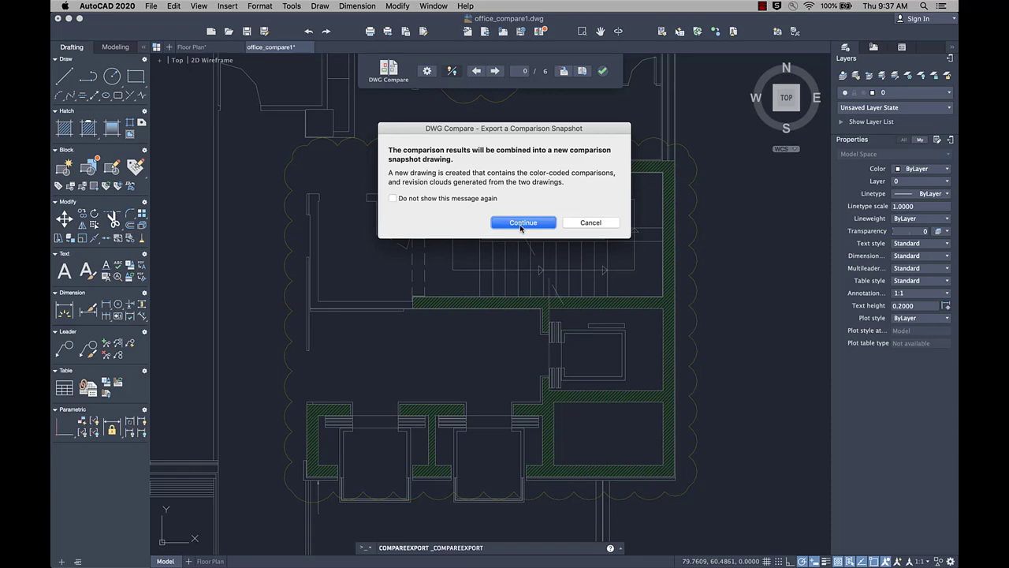
left_click(520, 225)
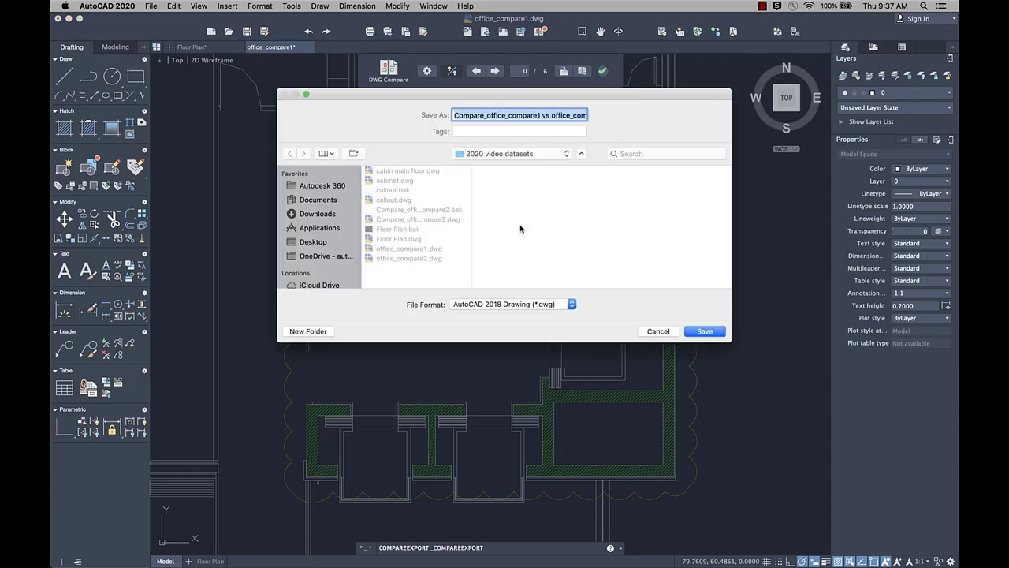
left_click(704, 331)
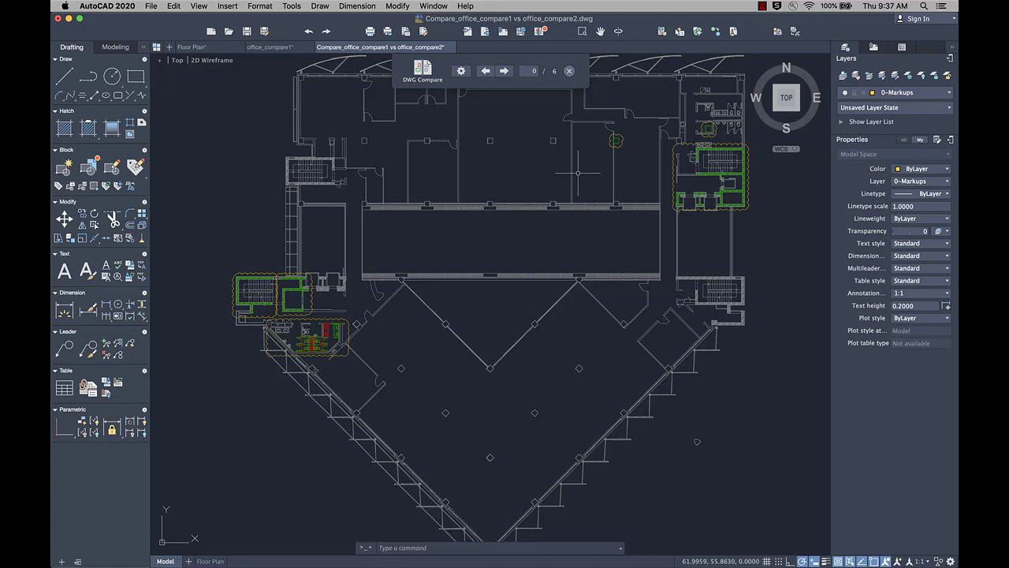
Return to office_compare1, zoom out to the whole plan, and end the comparison
left_click(270, 47)
middle_click(579, 172)
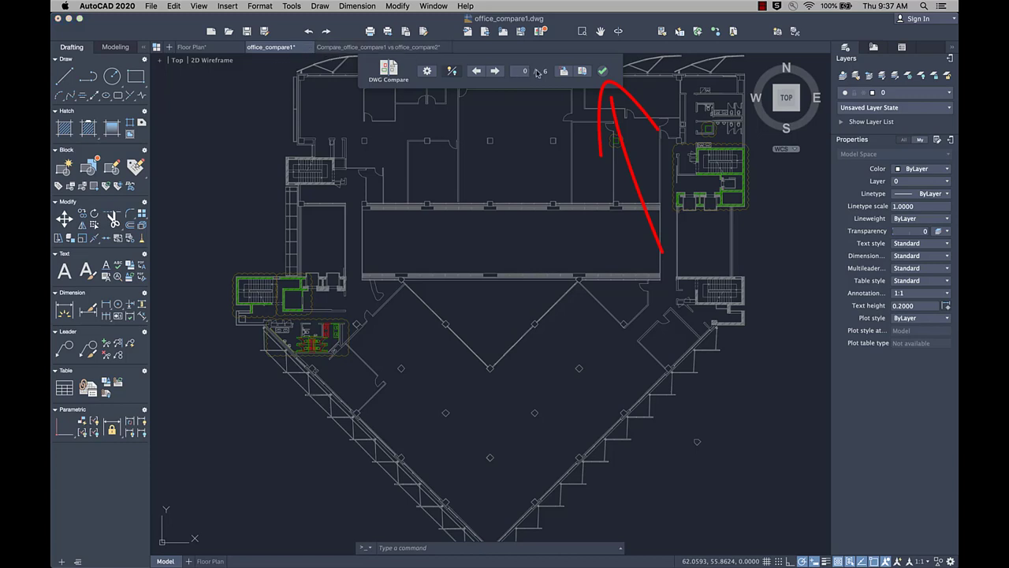
left_click(601, 73)
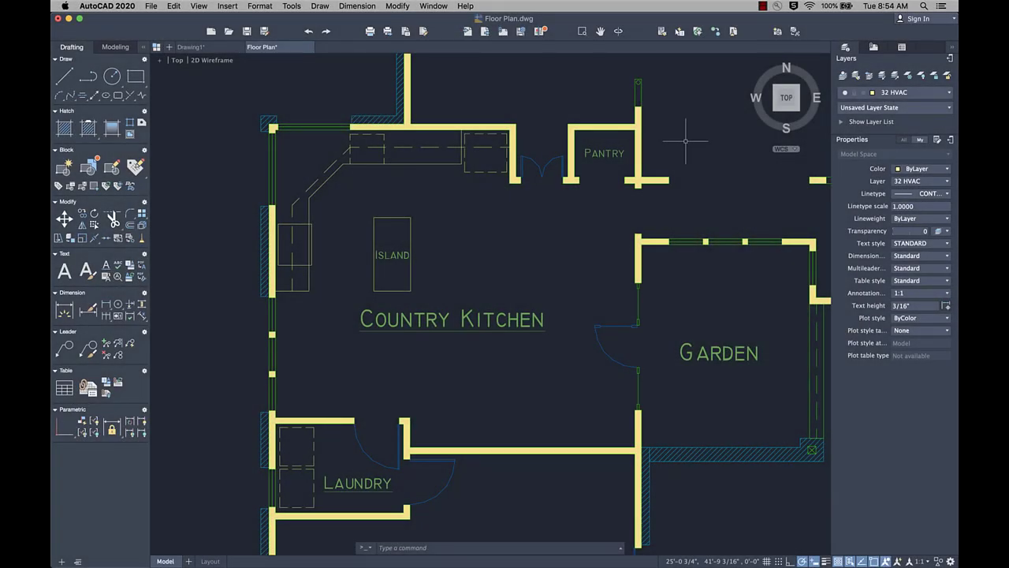
Add the Inquiry tool group to the toolbar via Customize Toolbar
right_click(635, 33)
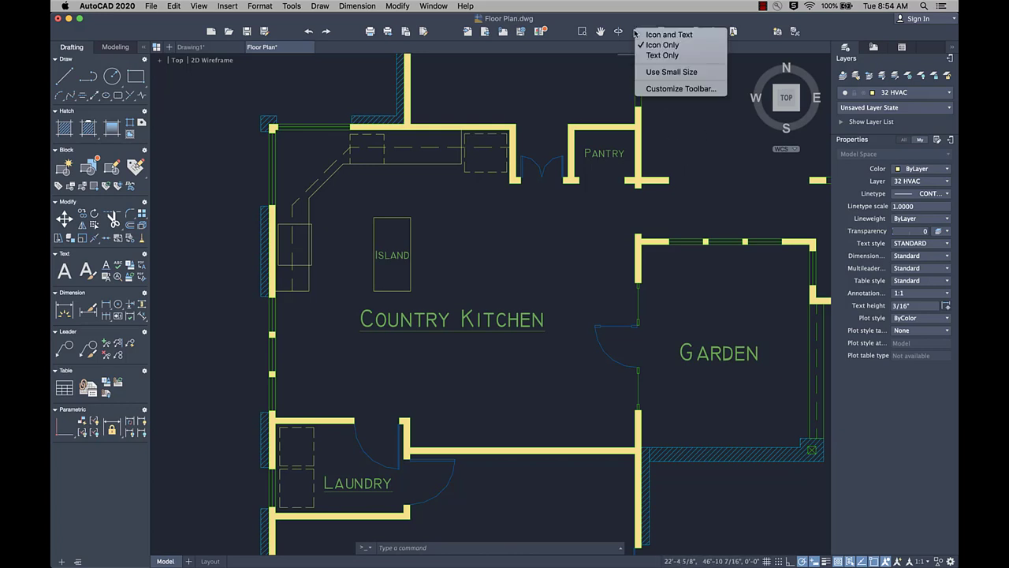
left_click(663, 89)
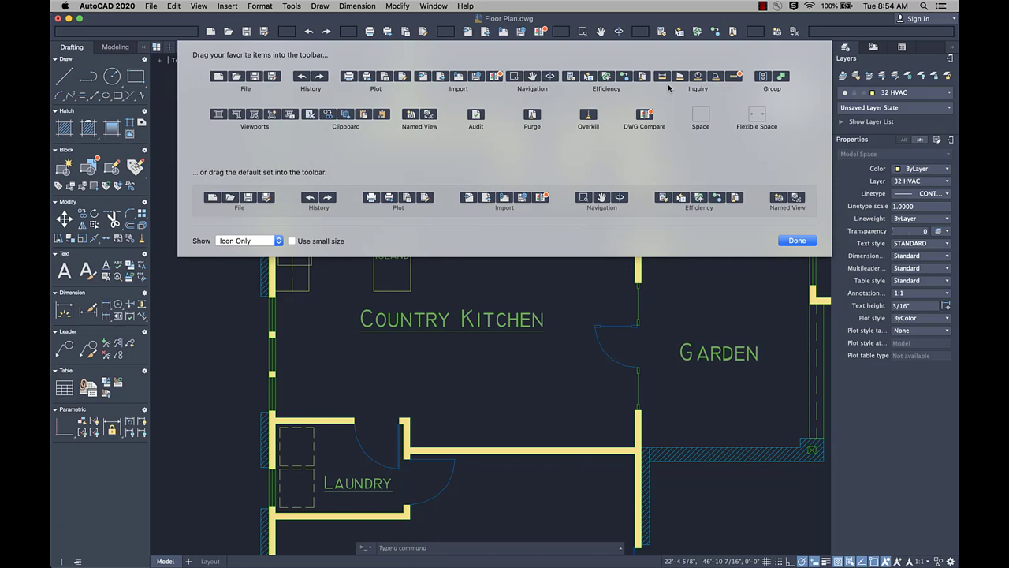
left_click_drag(683, 79, 572, 33)
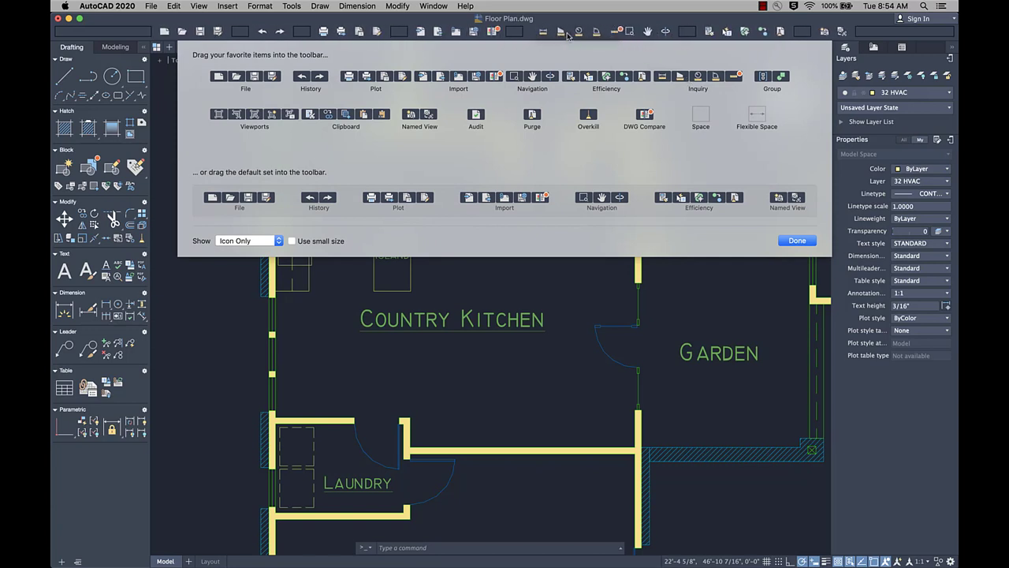
left_click(797, 241)
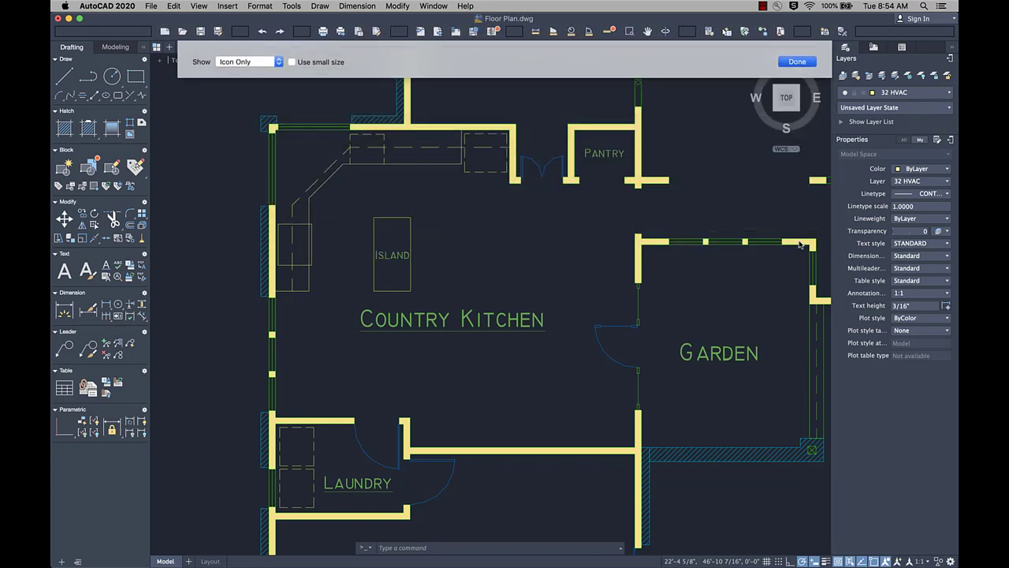
Turn on Quick Measure from the toolbar
left_click(610, 30)
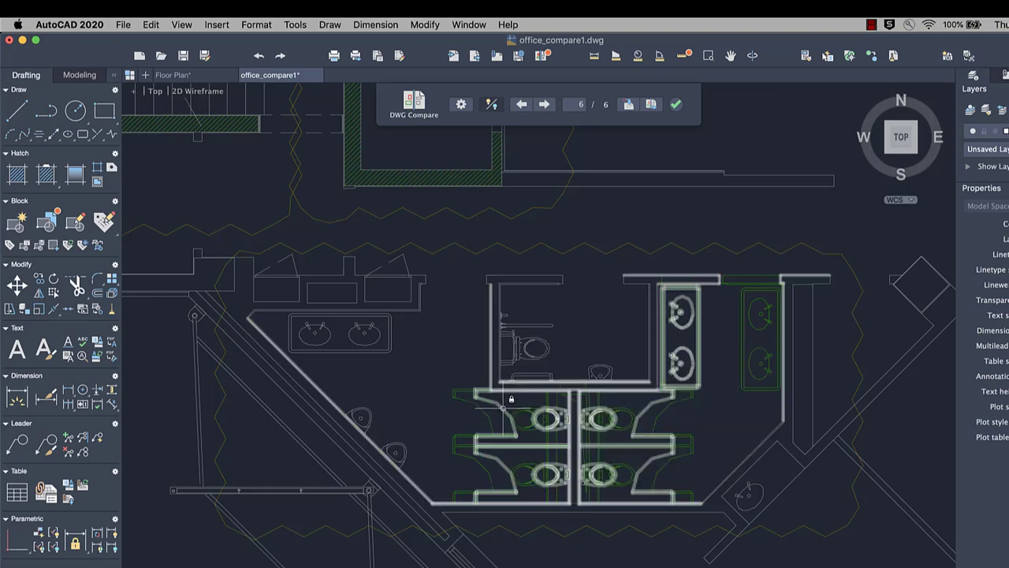
Open Preferences and list the interface languages in the General pane's Language popup
left_click(81, 26)
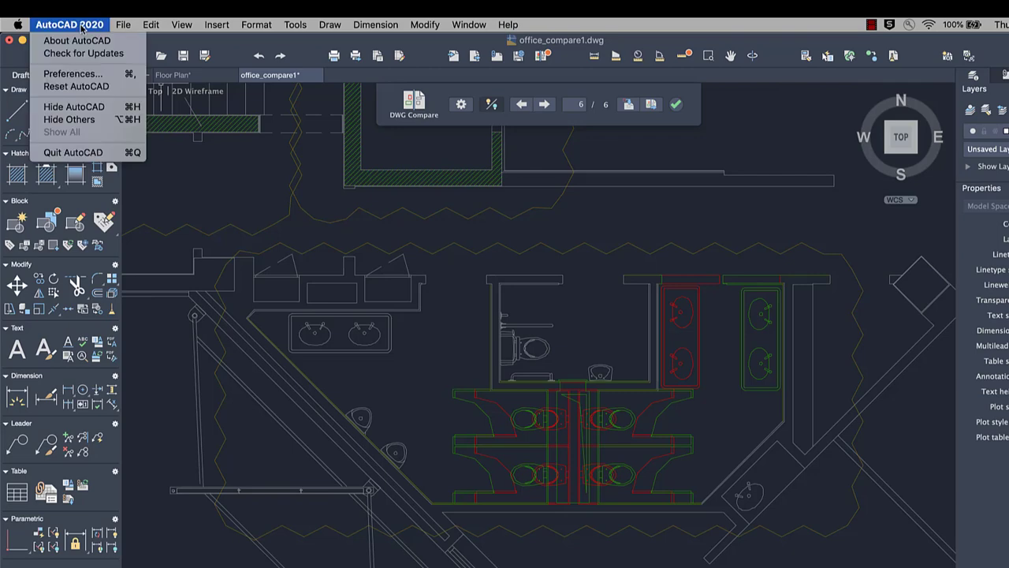
left_click(79, 74)
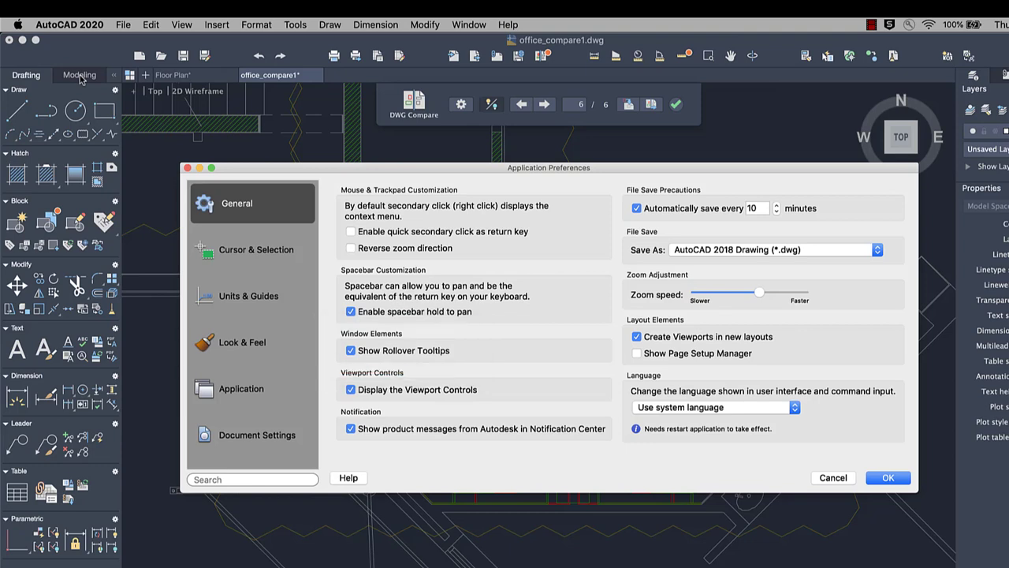
left_click(796, 408)
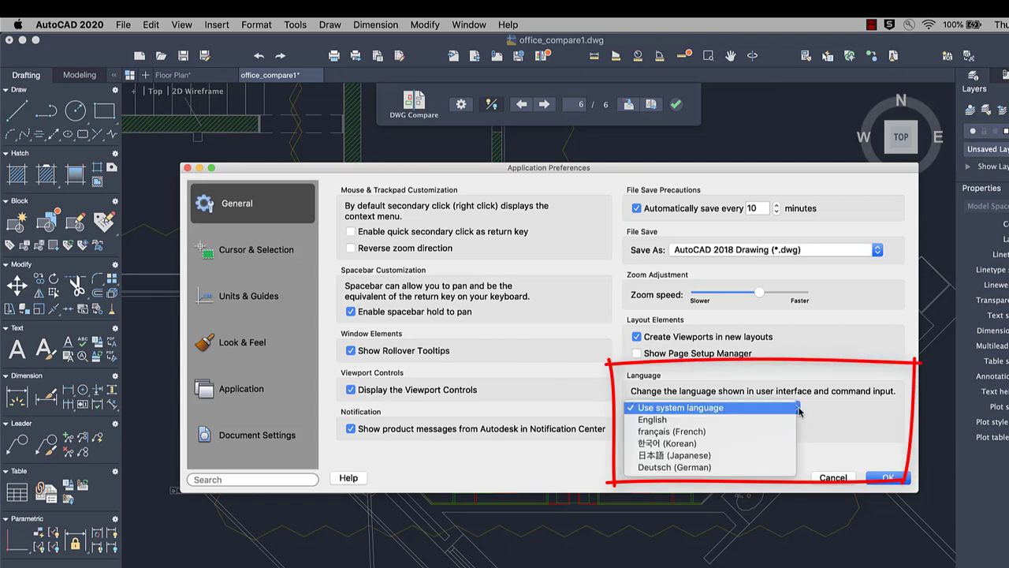